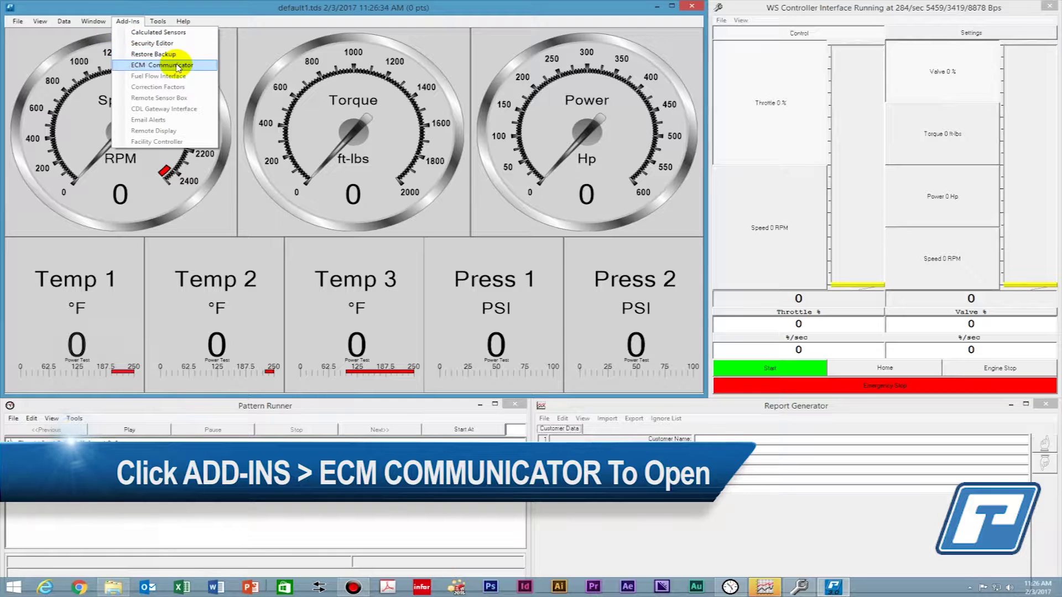
- Open the ECM Communicator add-in, move its window beside the gauges, and set the protocol to 1939 250K
{"action": "left_click", "coordinate": [178, 67]}
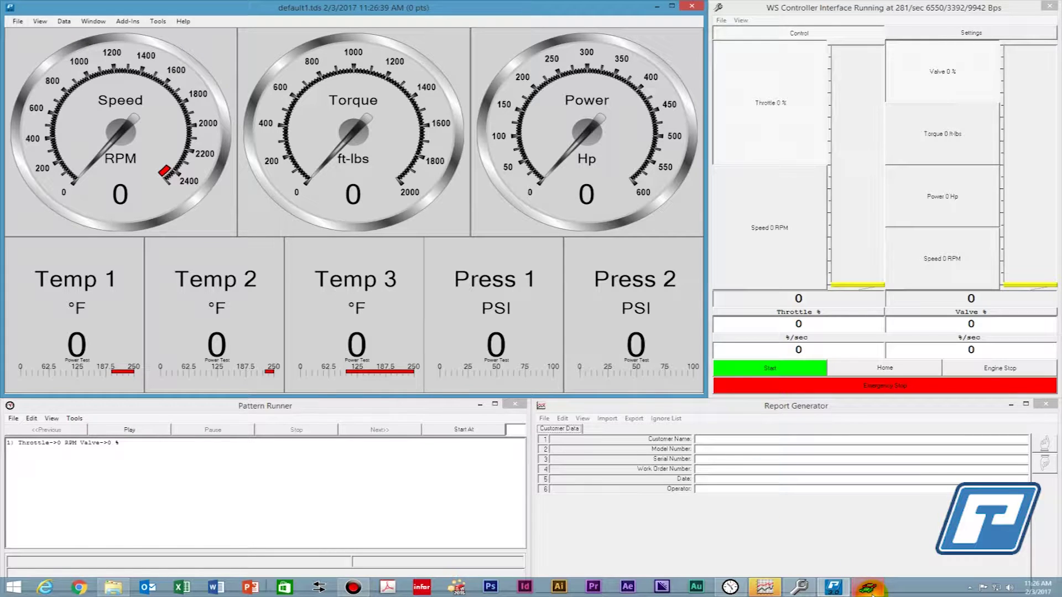
{"action": "mouse_move", "coordinate": [873, 591]}
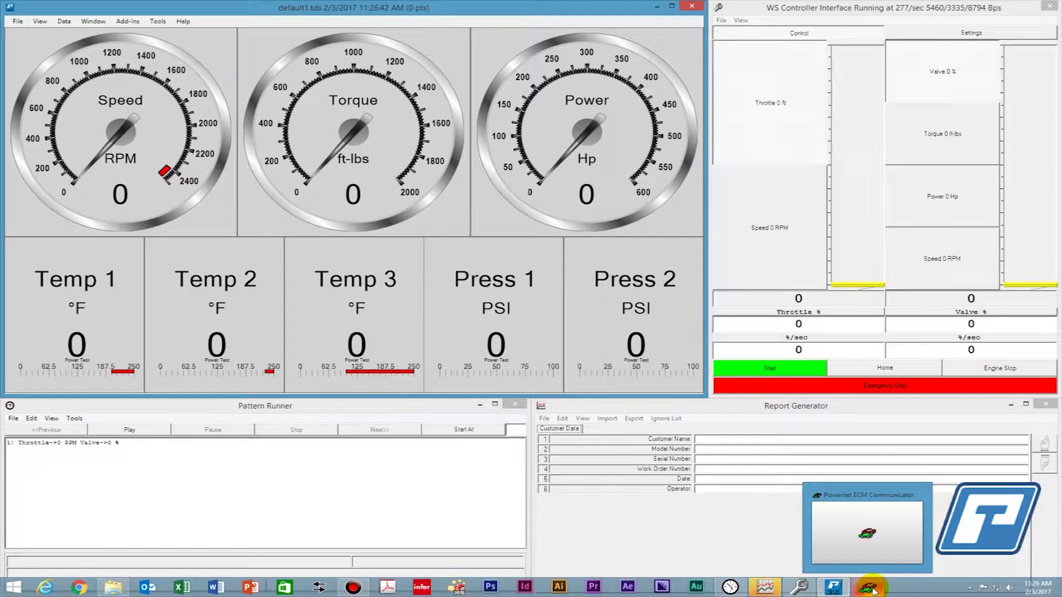
{"action": "left_click", "coordinate": [873, 591]}
{"action": "left_click_drag", "start_coordinate": [264, 131], "coordinate": [795, 120]}
{"action": "left_click", "coordinate": [832, 145]}
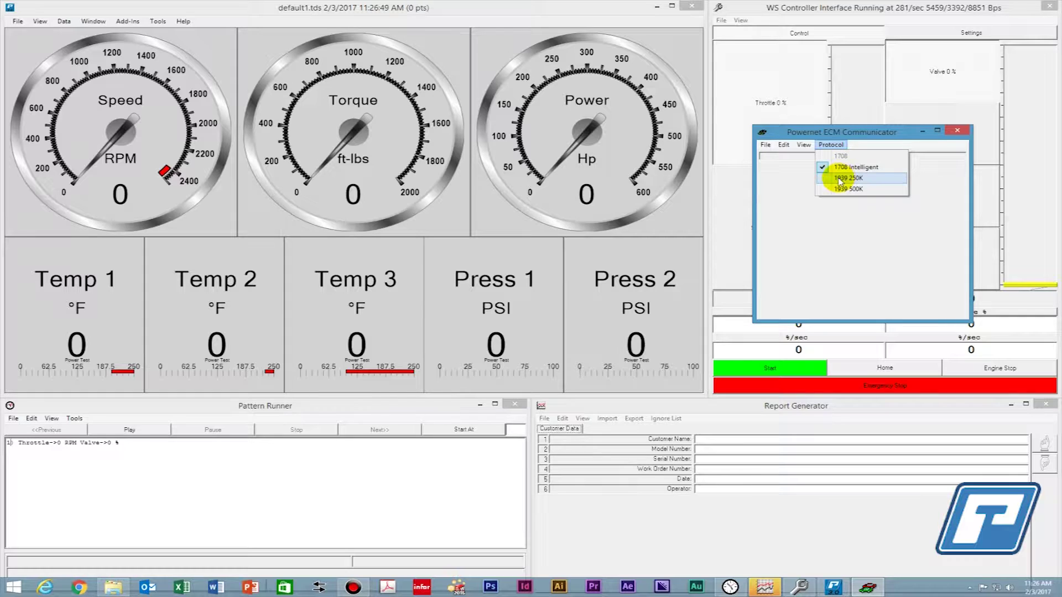
{"action": "left_click", "coordinate": [878, 179]}
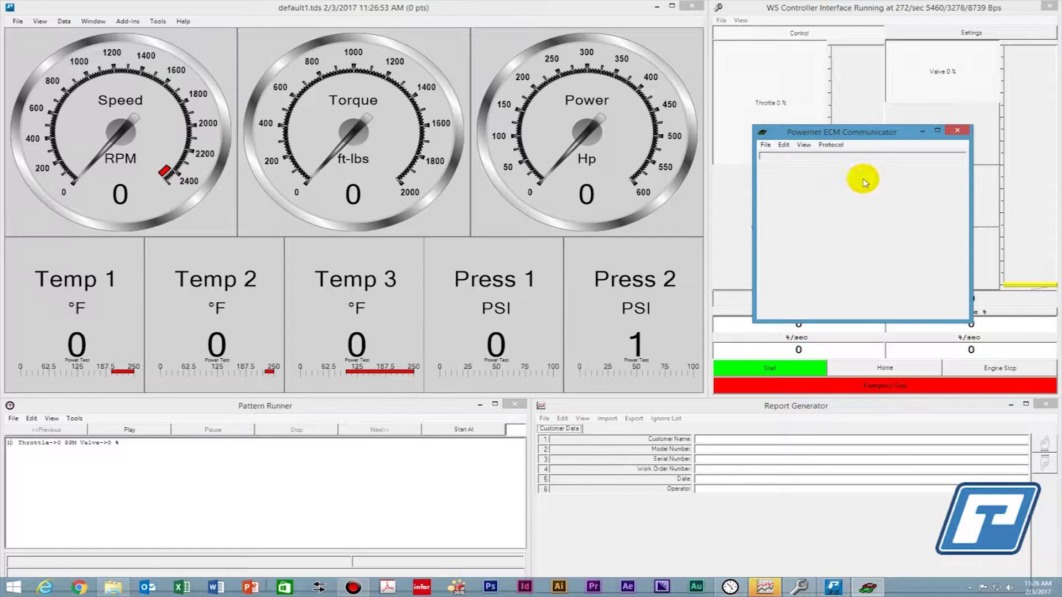
- Set the ECM Communicator to show All Info for the complete sensor list
{"action": "left_click", "coordinate": [805, 146]}
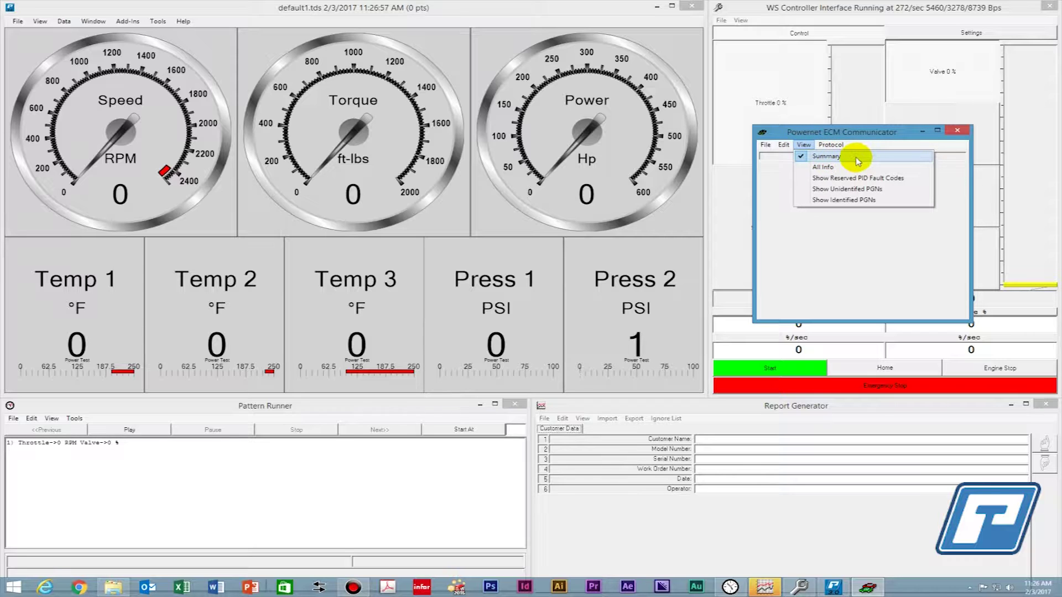
{"action": "left_click", "coordinate": [772, 180]}
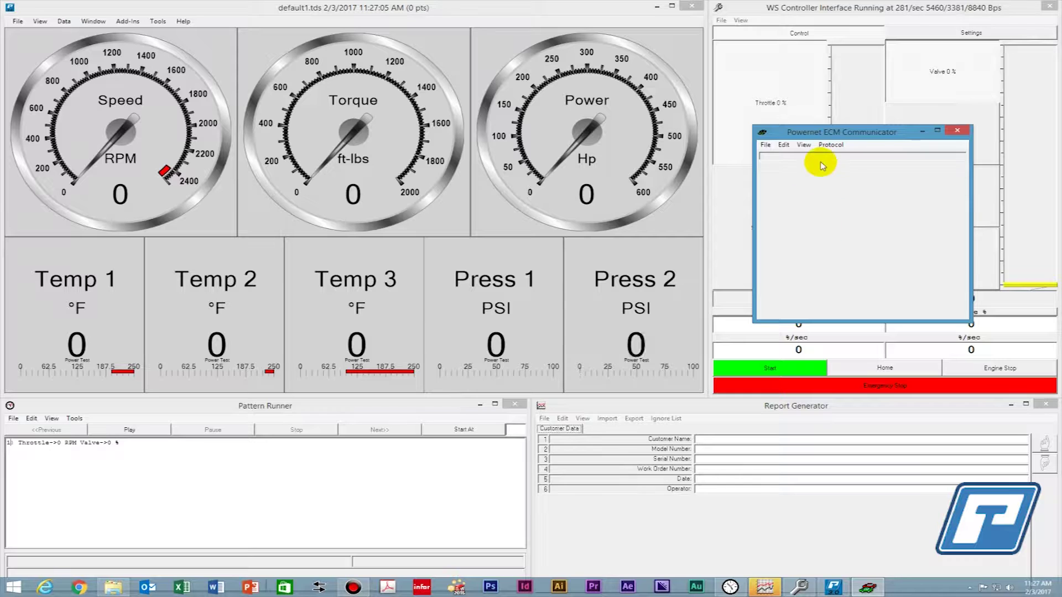
{"action": "left_click", "coordinate": [804, 145]}
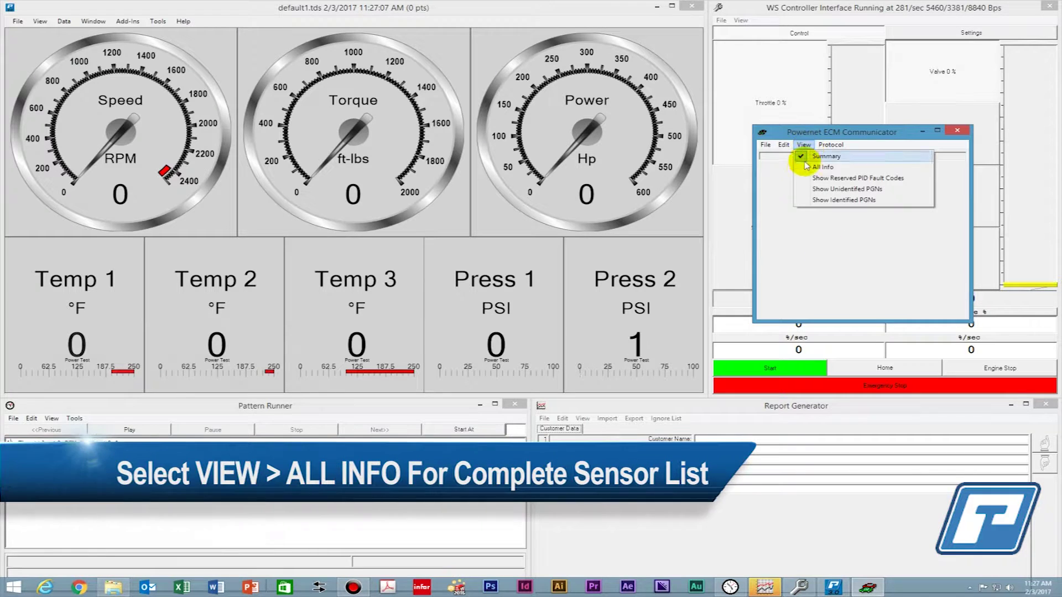
{"action": "left_click", "coordinate": [838, 168]}
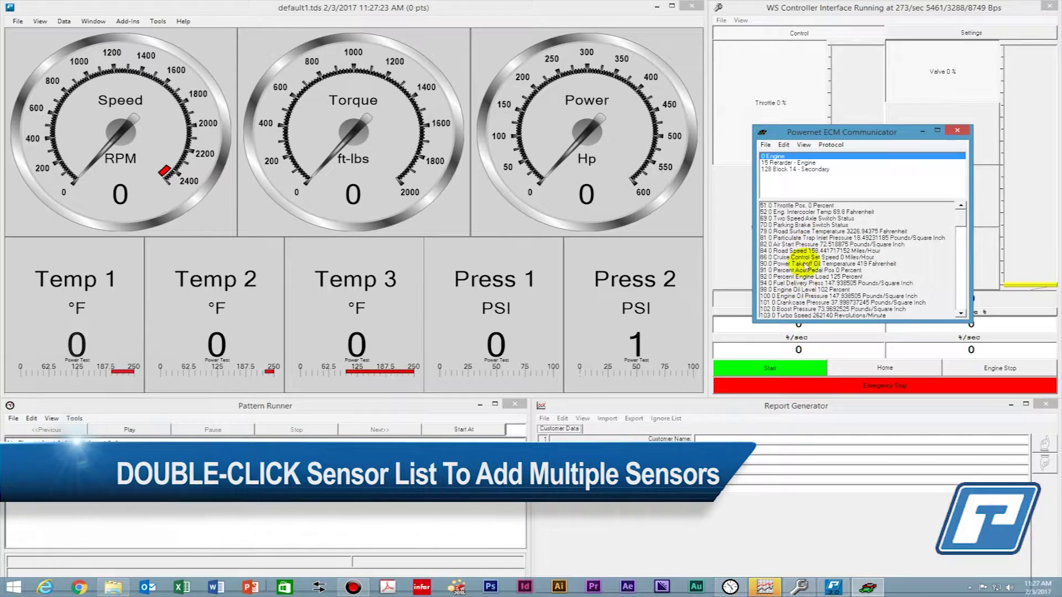
- Open the 0 Engine multi-sensor list and mark Eng. Coolant Temp, Air Filter Differential Pressure, Intake Manifold Temperature and Engine Oil Level
{"action": "double_click", "coordinate": [800, 250]}
{"action": "left_click_drag", "start_coordinate": [256, 143], "coordinate": [676, 147]}
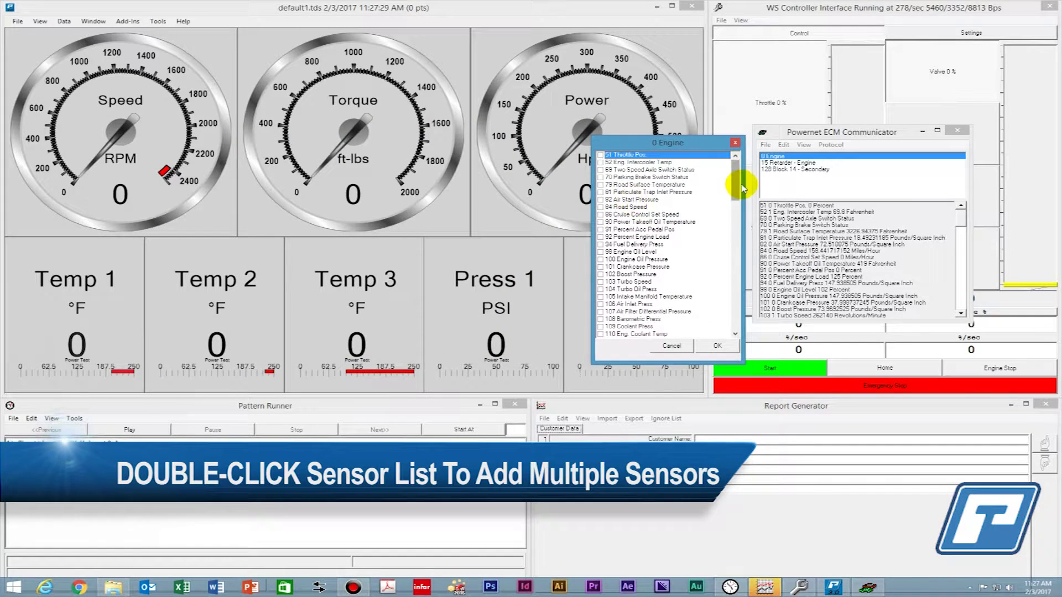
{"action": "left_click_drag", "start_coordinate": [736, 175], "coordinate": [739, 187]}
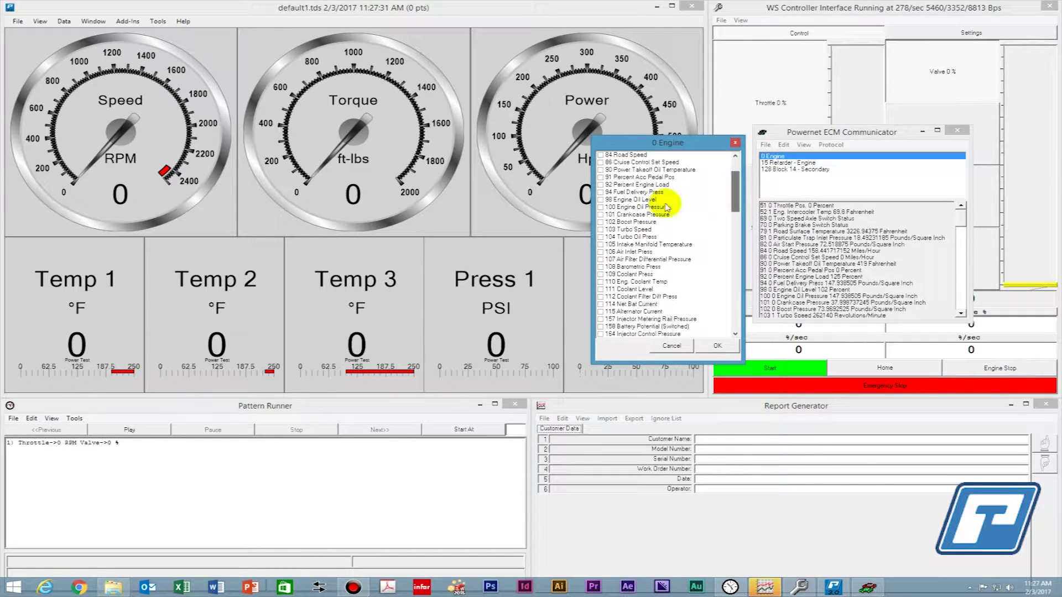
{"action": "left_click", "coordinate": [601, 282]}
{"action": "left_click", "coordinate": [600, 259]}
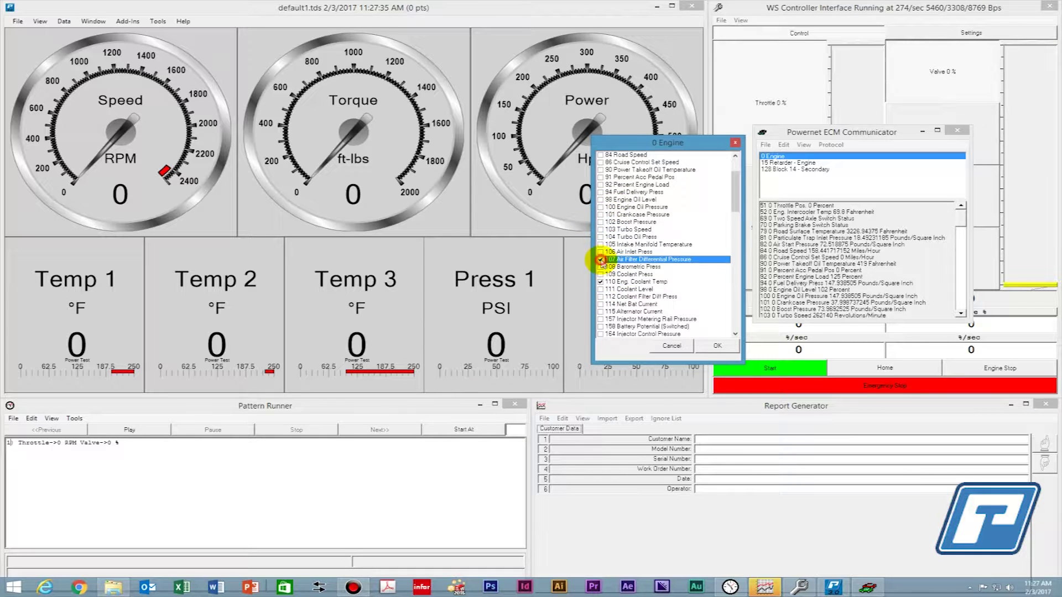
{"action": "left_click", "coordinate": [601, 245]}
{"action": "left_click", "coordinate": [601, 200]}
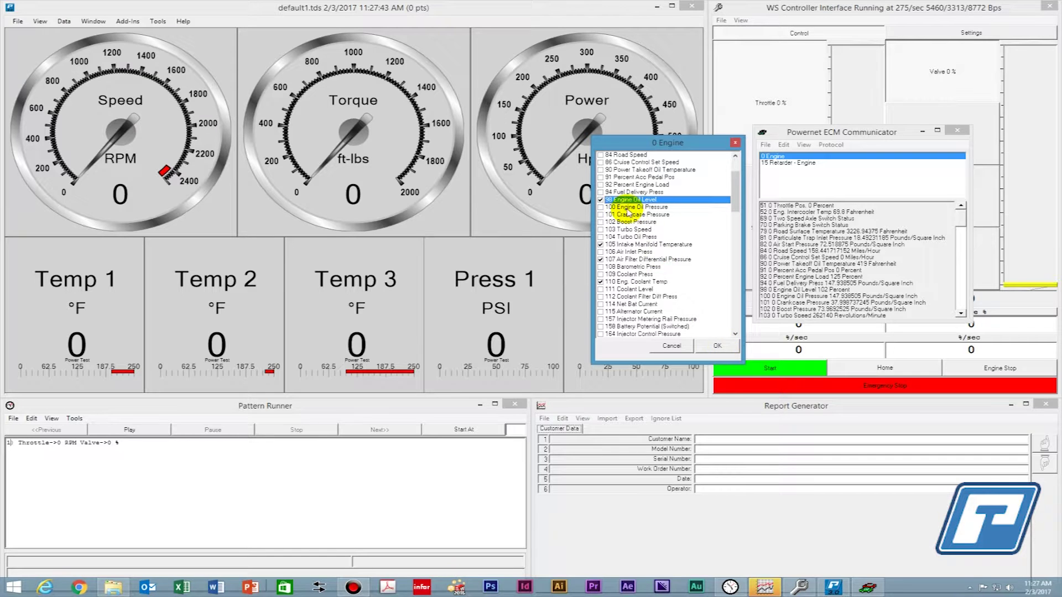
- Clear all four marked sensors in the 0 Engine list and close it
{"action": "left_click", "coordinate": [601, 200]}
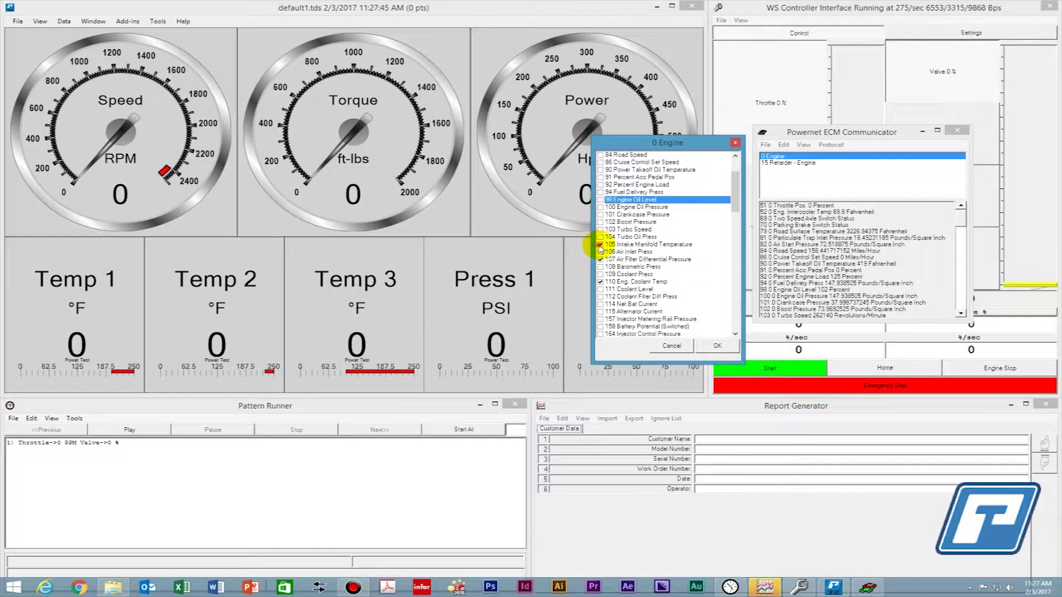
{"action": "left_click", "coordinate": [601, 243]}
{"action": "left_click", "coordinate": [601, 259]}
{"action": "left_click", "coordinate": [600, 281]}
{"action": "left_click", "coordinate": [719, 347]}
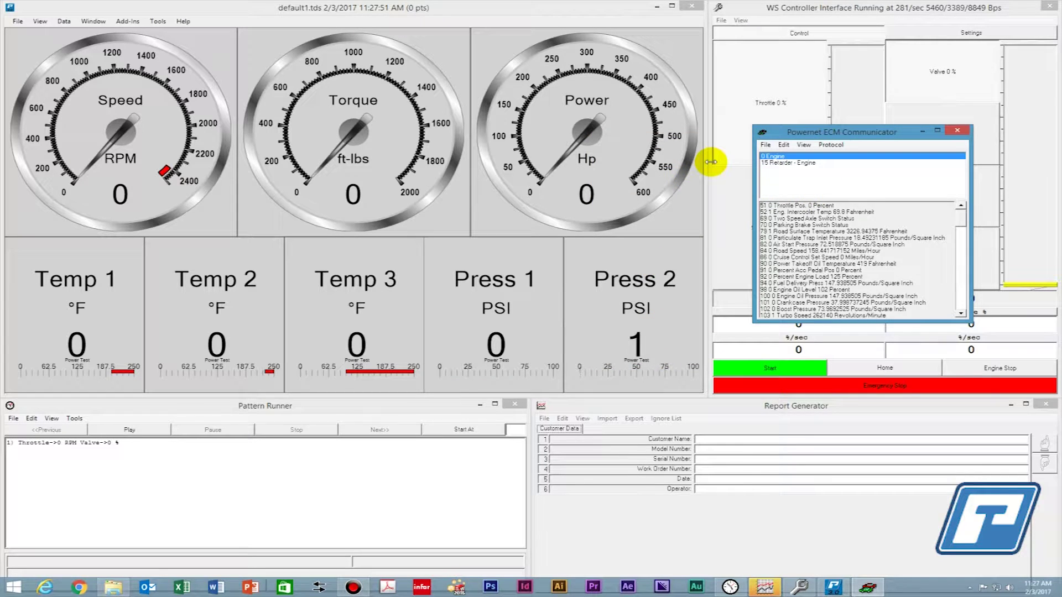
- Add a single ECM sensor with module identifier 0 : Engine and parameter identifier 110 : Eng. Coolant Temp
{"action": "left_click", "coordinate": [784, 146]}
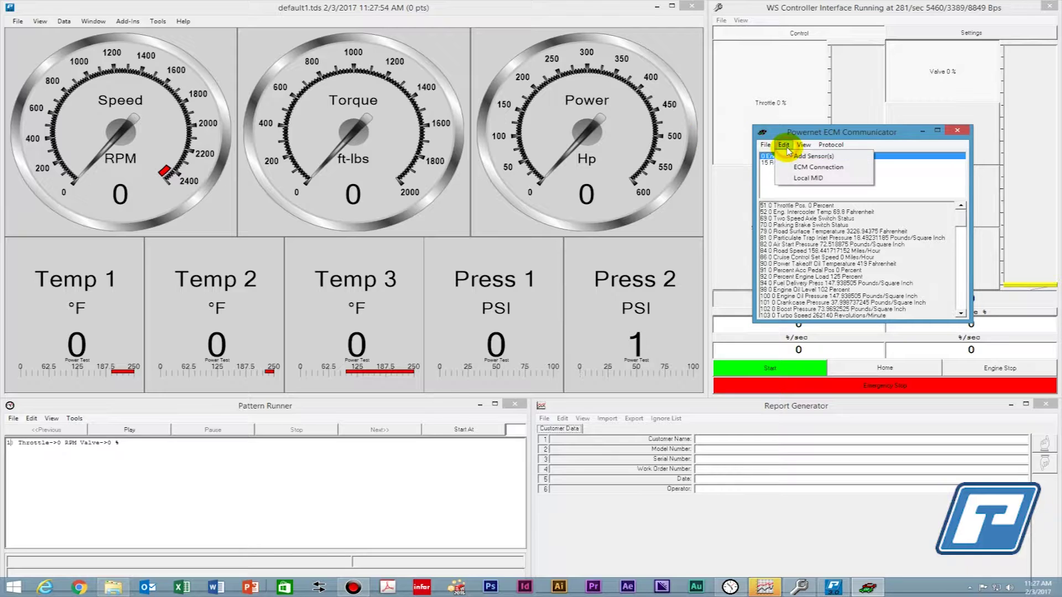
{"action": "left_click", "coordinate": [840, 157]}
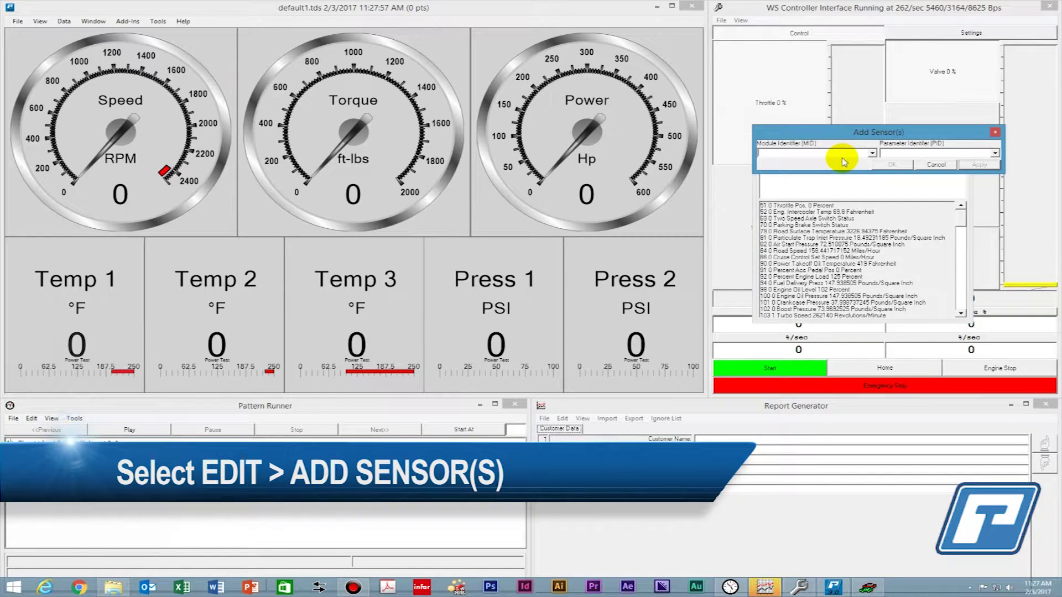
{"action": "left_click_drag", "start_coordinate": [807, 142], "coordinate": [806, 77]}
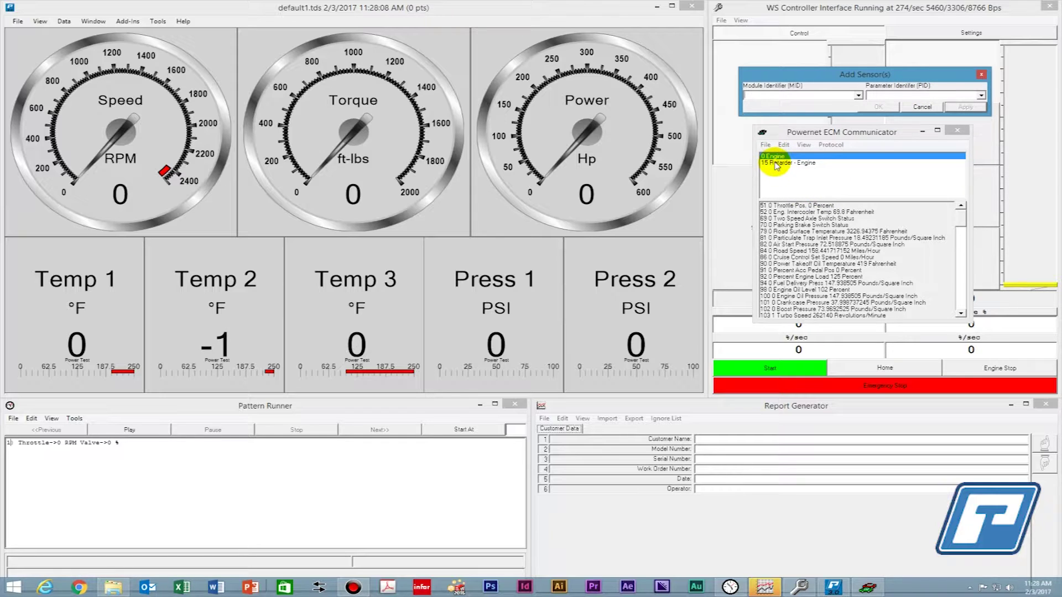
{"action": "left_click", "coordinate": [805, 97]}
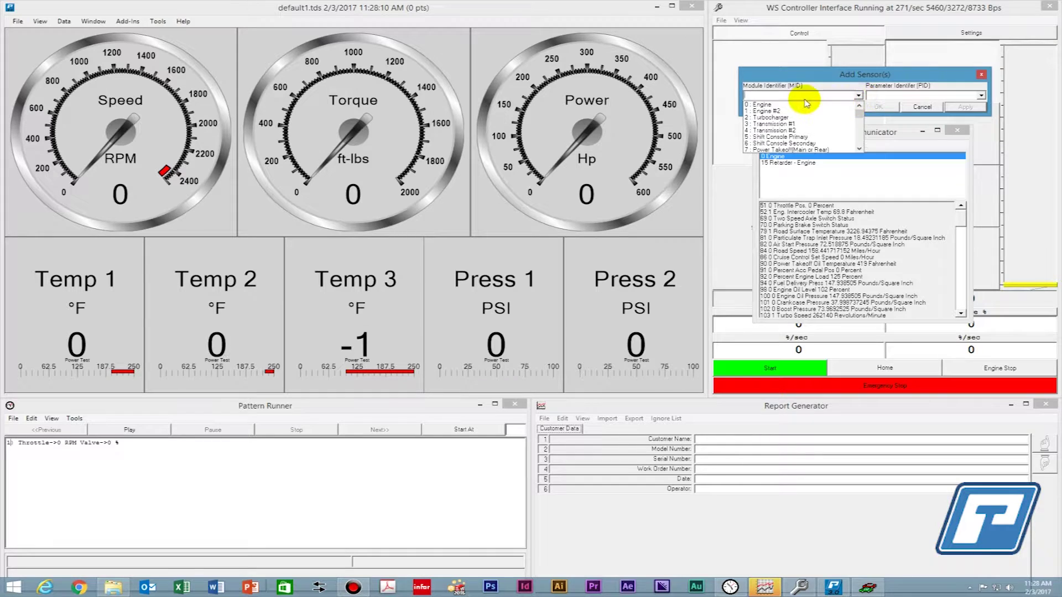
{"action": "left_click", "coordinate": [784, 104]}
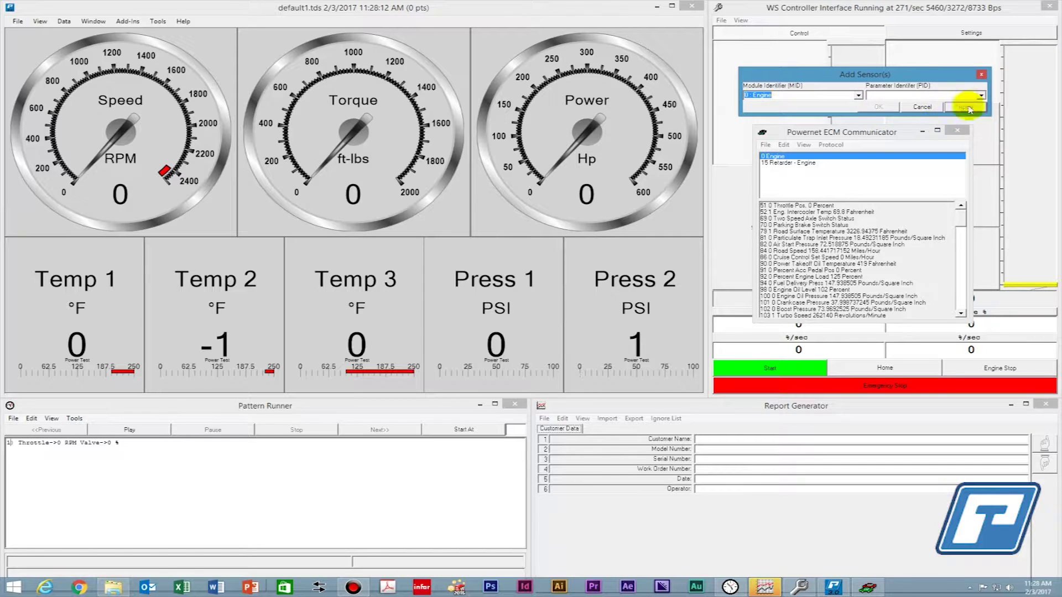
{"action": "left_click", "coordinate": [981, 96]}
{"action": "mouse_move", "coordinate": [985, 119]}
{"action": "left_mouse_down"}
{"action": "mouse_move", "coordinate": [986, 128]}
{"action": "mouse_move", "coordinate": [983, 119]}
{"action": "left_mouse_up"}
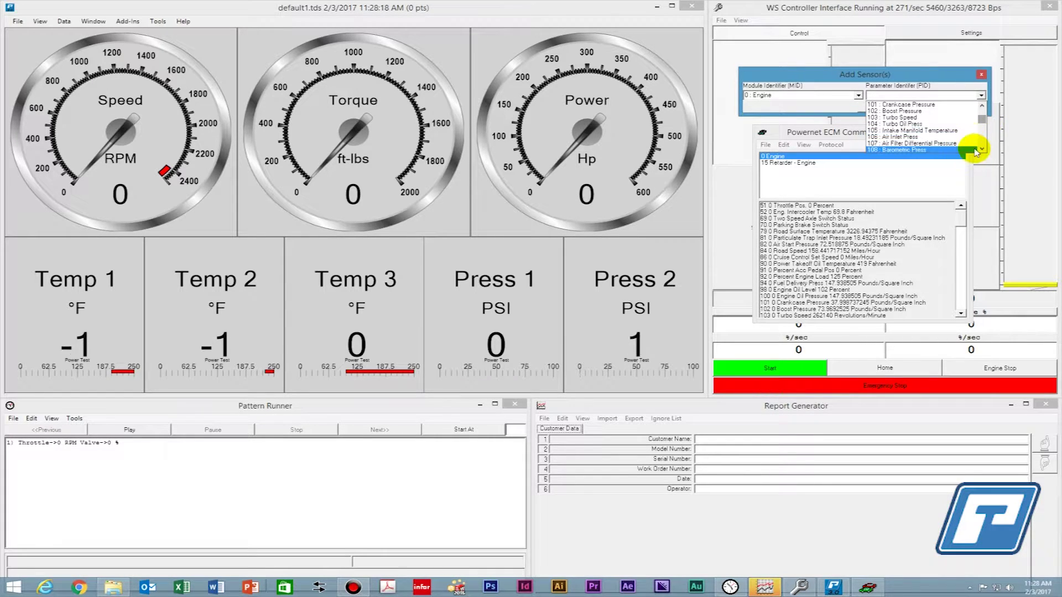
{"action": "scroll", "coordinate": [975, 150], "scroll_direction": "down", "scroll_amount": 3}
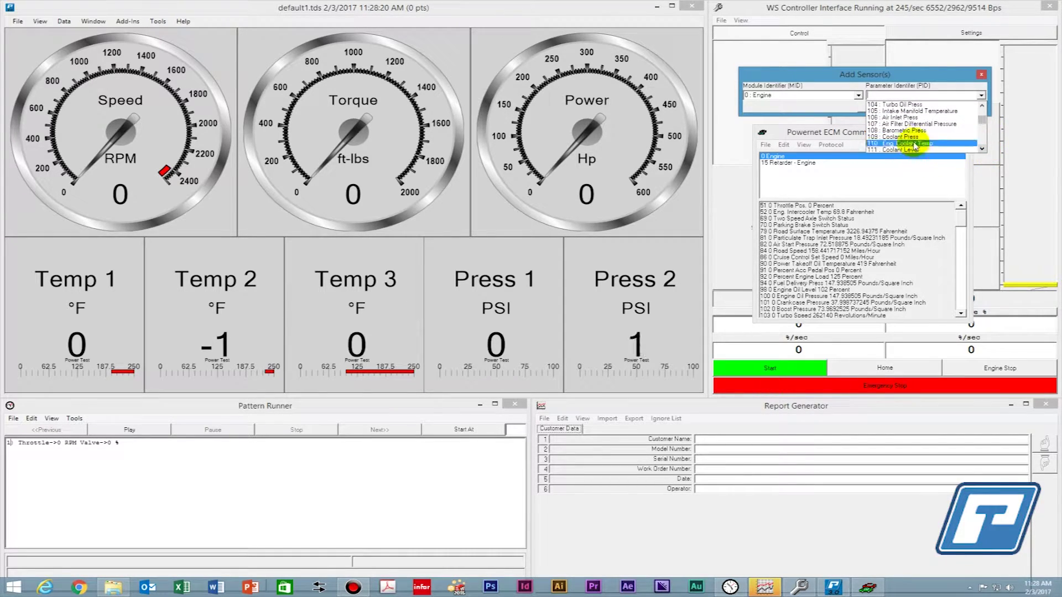
{"action": "left_click", "coordinate": [921, 143]}
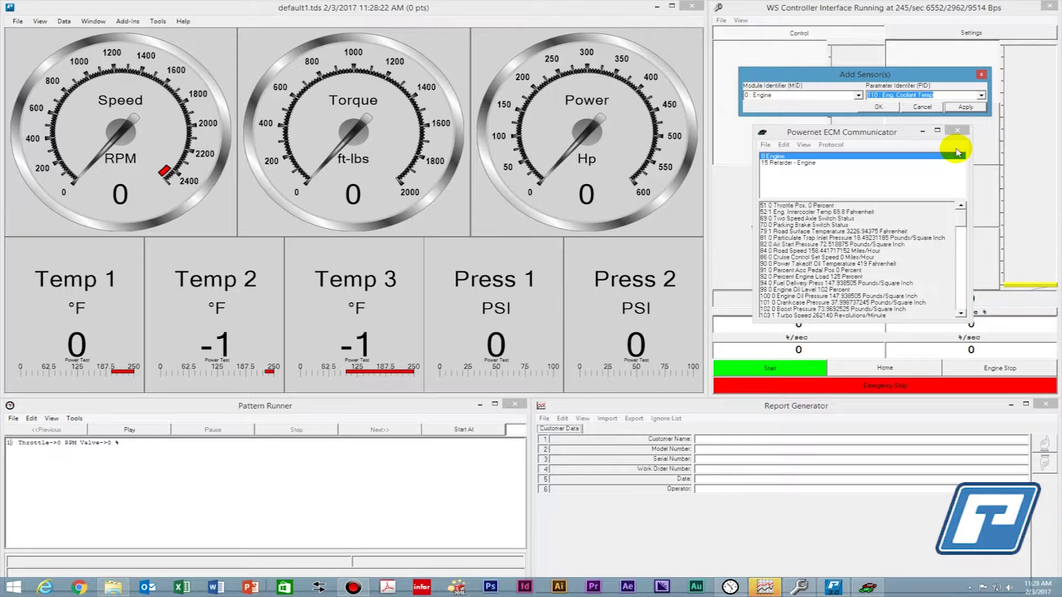
{"action": "left_click", "coordinate": [879, 109]}
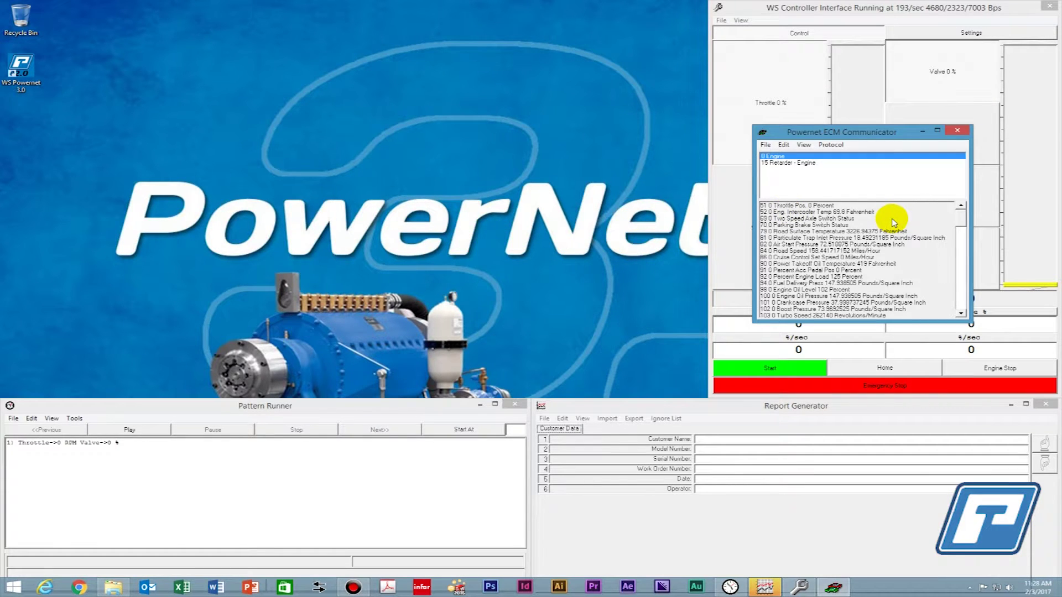
- Switch the ECM Communicator to the Summary view and return to the main gauge display
{"action": "left_click", "coordinate": [809, 144]}
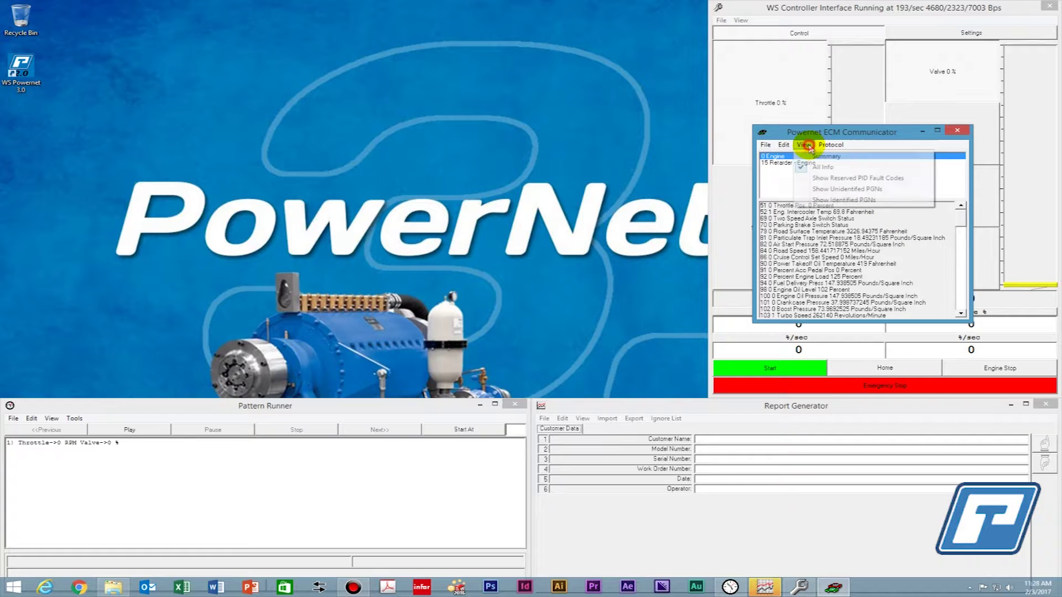
{"action": "left_click", "coordinate": [841, 158]}
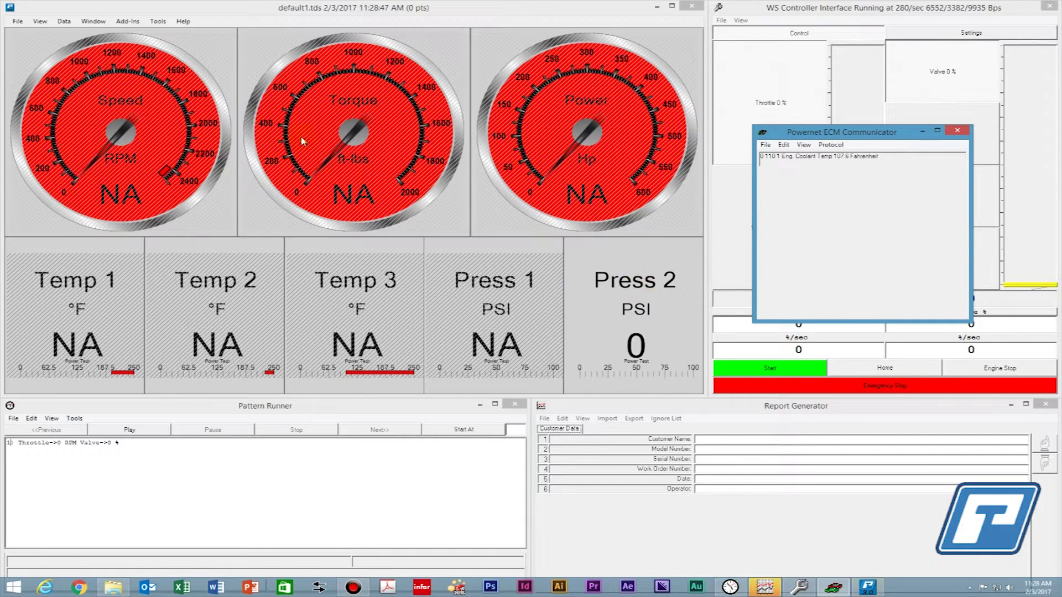
{"action": "left_click", "coordinate": [458, 11]}
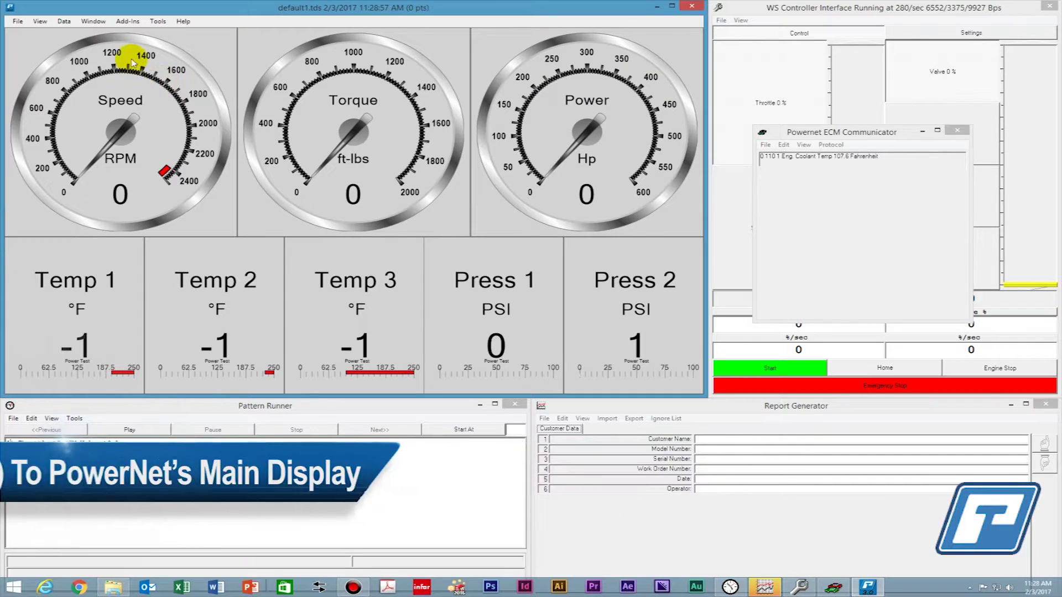
- Move the hidden sensor Engine Eng. Coolant Temp to the main form and apply the sensor arrangement
{"action": "left_click", "coordinate": [40, 21]}
{"action": "mouse_move", "coordinate": [64, 34]}
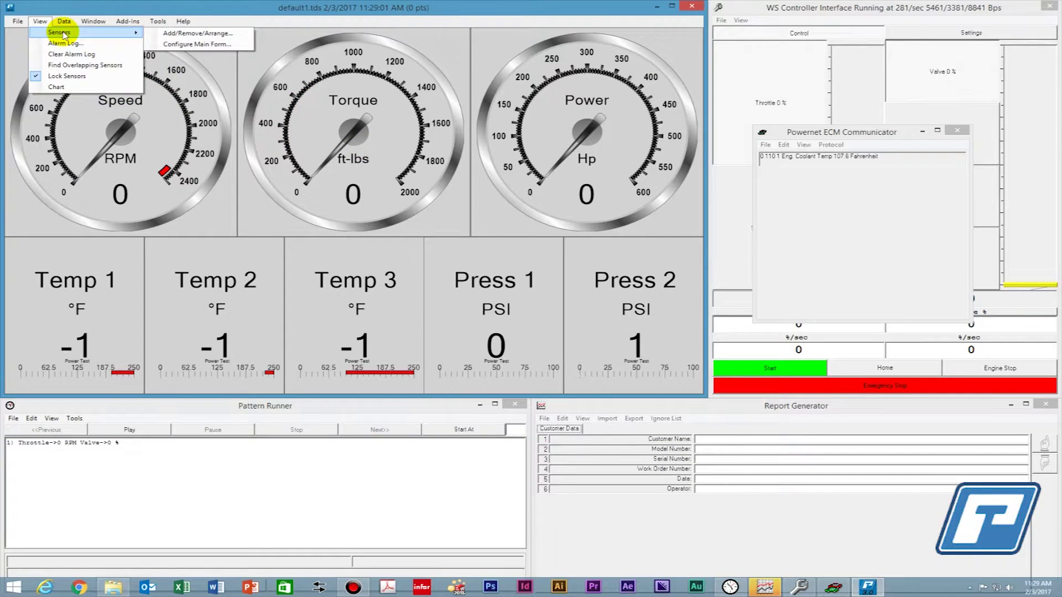
{"action": "left_click", "coordinate": [212, 34]}
{"action": "left_click_drag", "start_coordinate": [524, 210], "coordinate": [446, 91]}
{"action": "left_click_drag", "start_coordinate": [526, 123], "coordinate": [530, 237]}
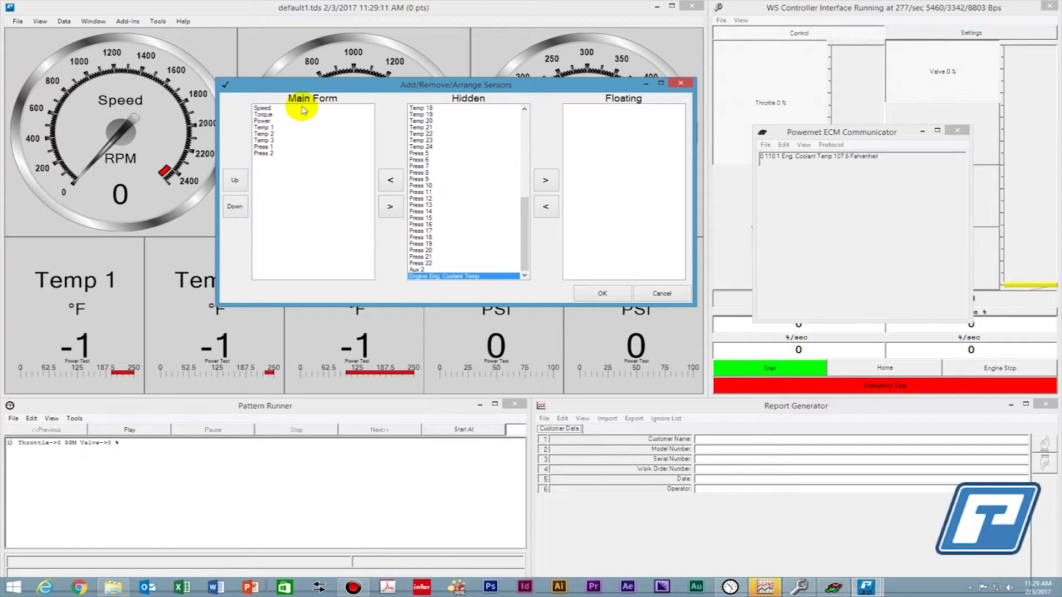
{"action": "left_click", "coordinate": [391, 181]}
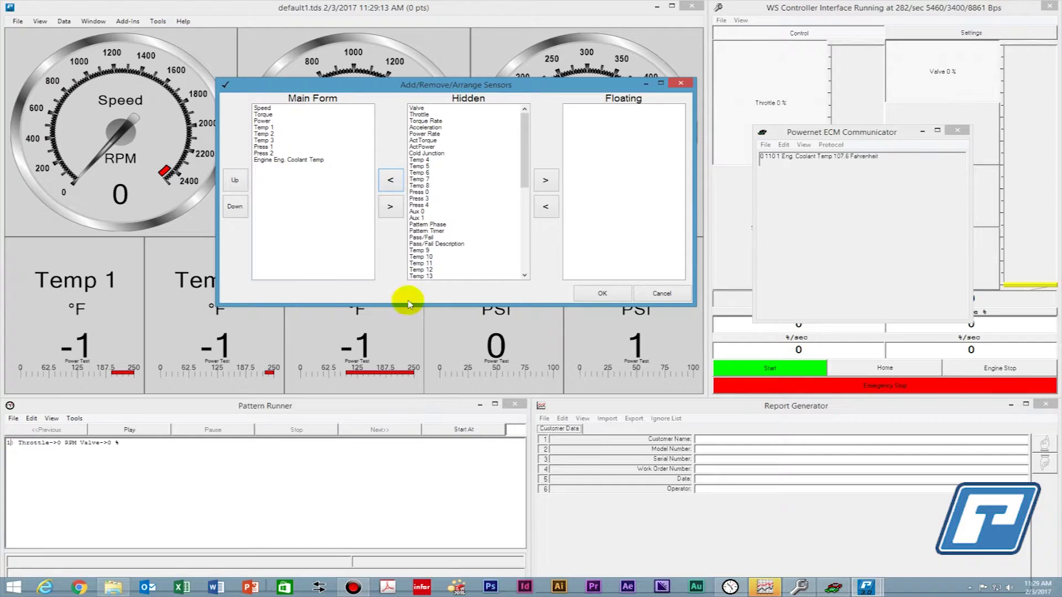
{"action": "left_click", "coordinate": [601, 293]}
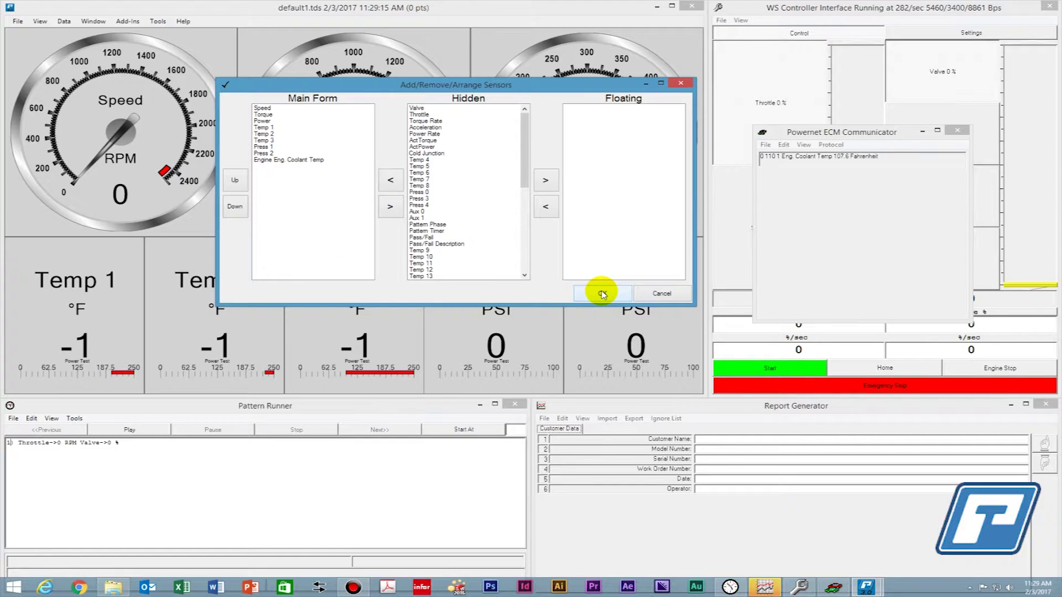
{"action": "left_click", "coordinate": [602, 293]}
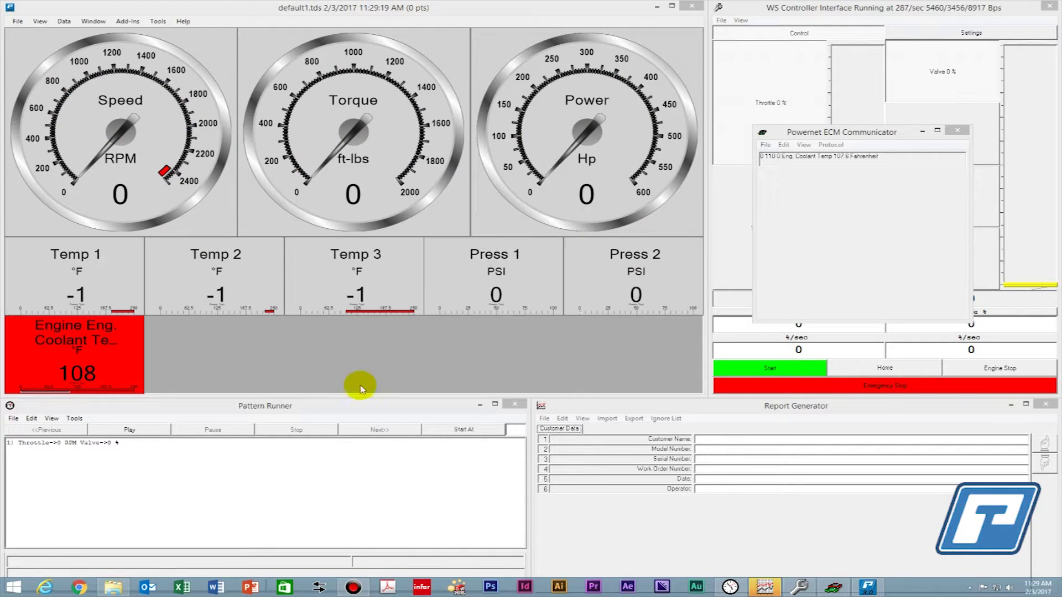
- Set the high alarm trigger point of the Engine Eng. Coolant Temp gauge to 250
{"action": "right_click", "coordinate": [115, 364]}
{"action": "left_click", "coordinate": [144, 367]}
{"action": "left_click_drag", "start_coordinate": [93, 313], "coordinate": [150, 297]}
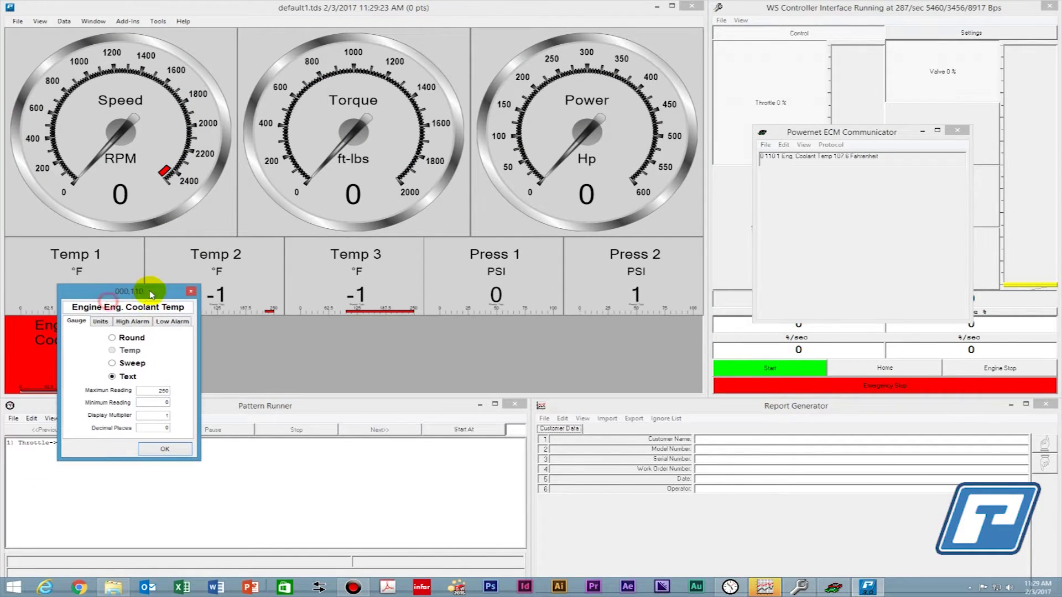
{"action": "left_click", "coordinate": [132, 322]}
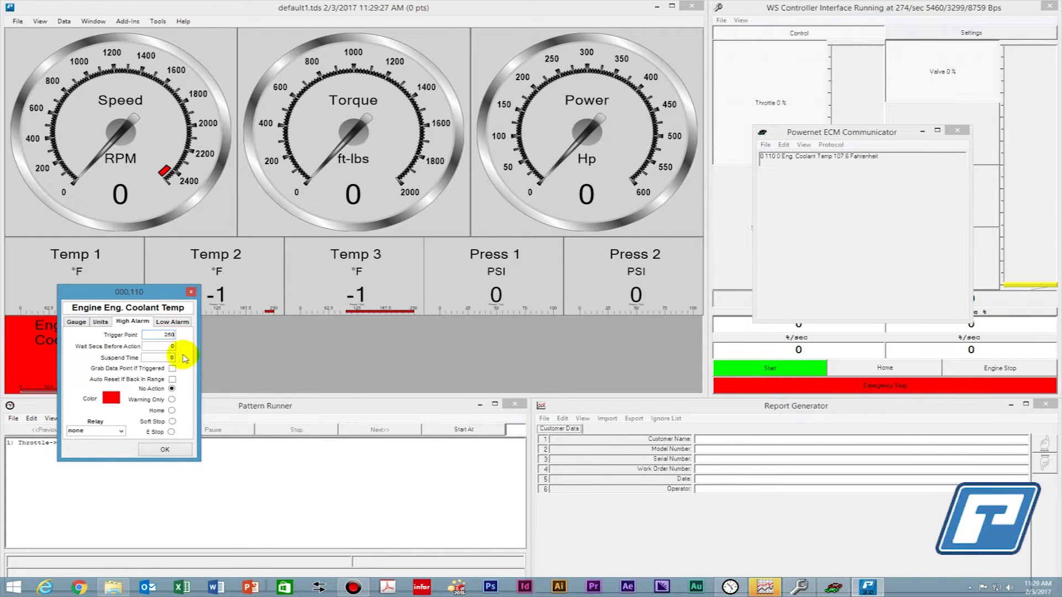
{"action": "left_click", "coordinate": [165, 449]}
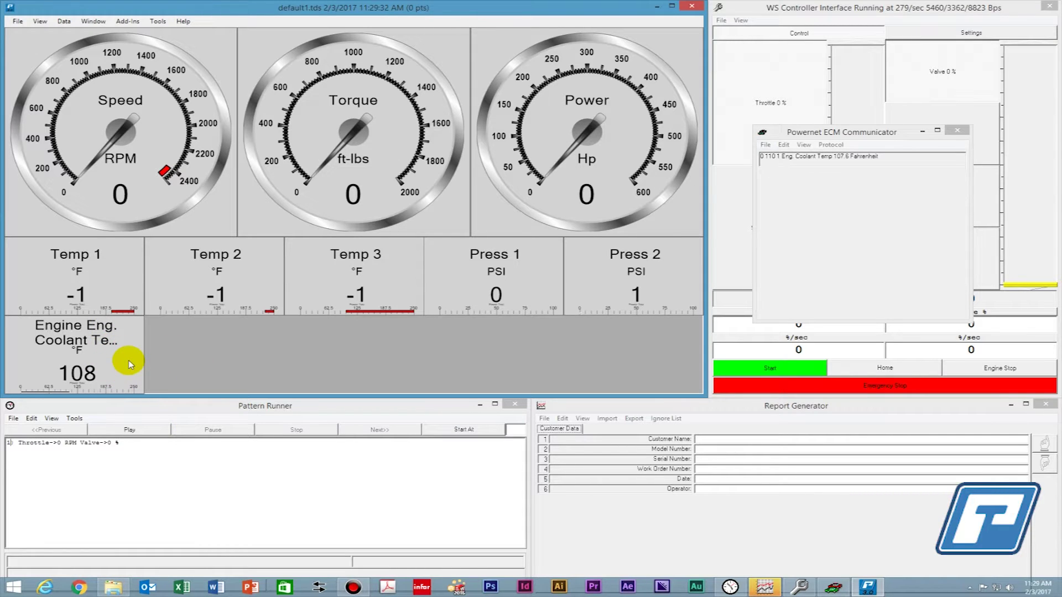
- Return the ECM Communicator to All Info and review the selectable 0 Engine sensors without adding any
{"action": "left_click", "coordinate": [804, 146]}
{"action": "left_click", "coordinate": [835, 162]}
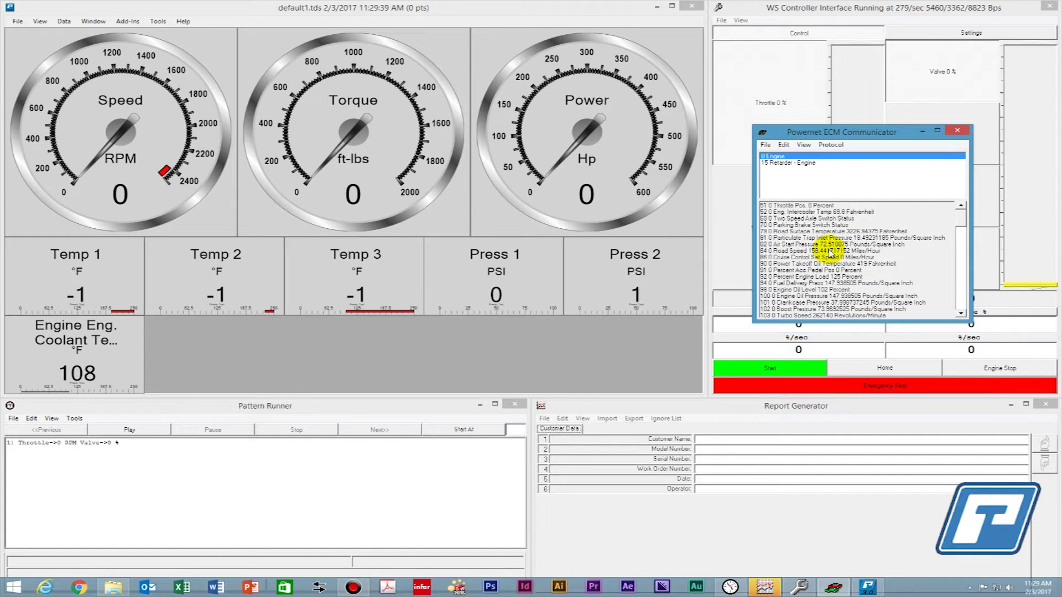
{"action": "double_click", "coordinate": [830, 251]}
{"action": "left_click_drag", "start_coordinate": [172, 63], "coordinate": [667, 116]}
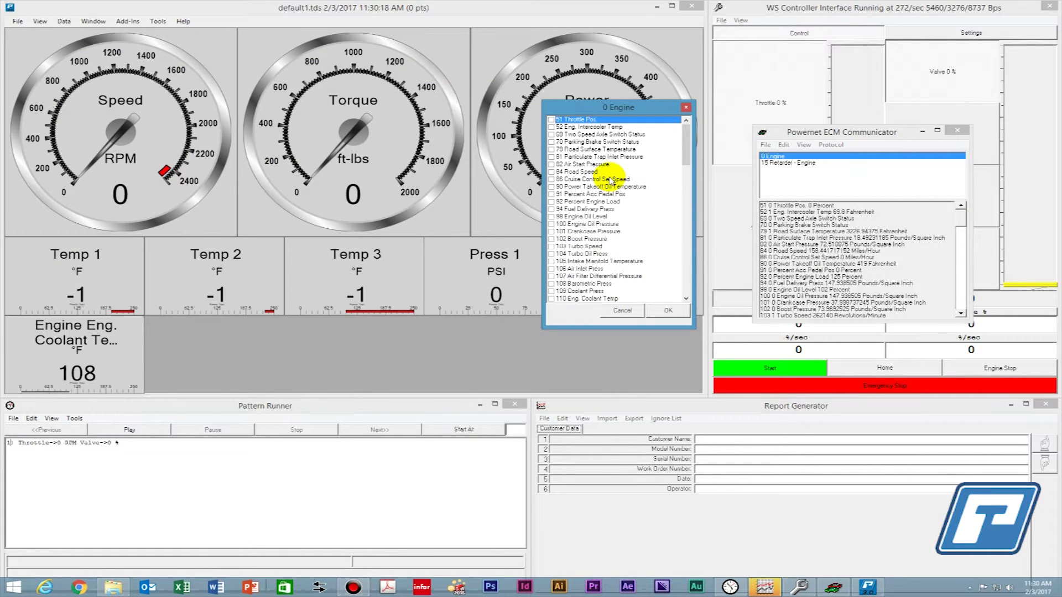
{"action": "left_click", "coordinate": [628, 312]}
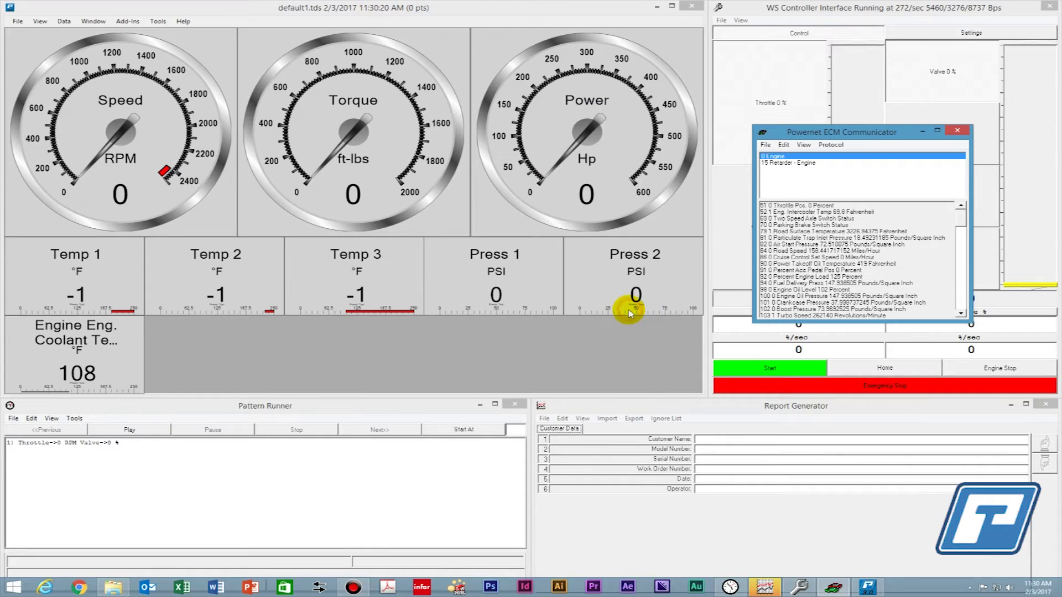